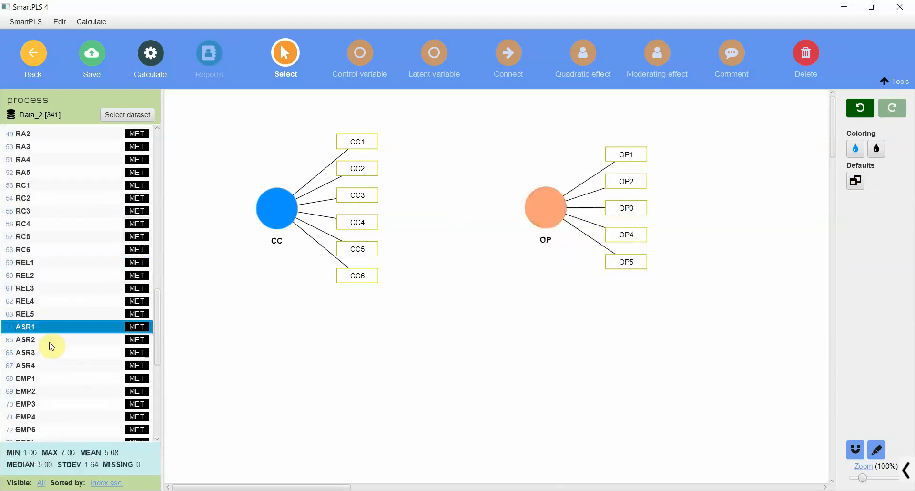
Add a latent variable named ASR to the canvas below OP and CC using indicators ASR1 to ASR4.
shift+click(45, 365)
drag(33, 348, 456, 285)
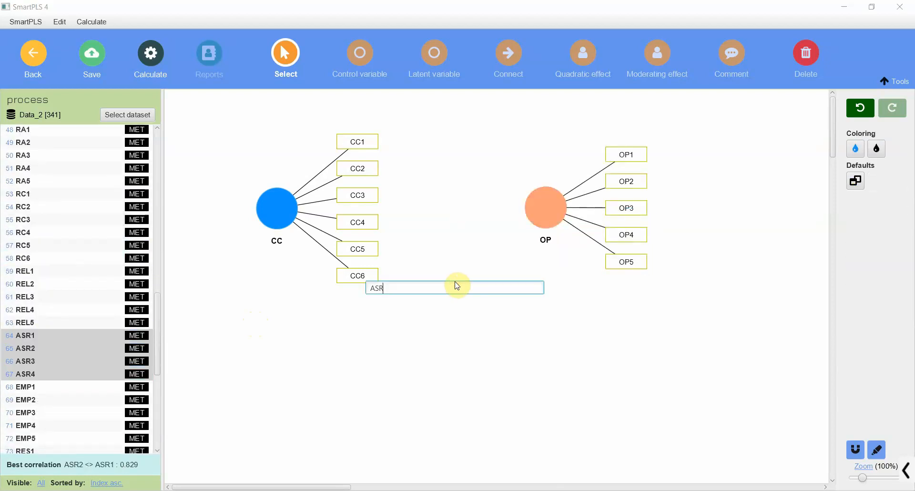
key(Return)
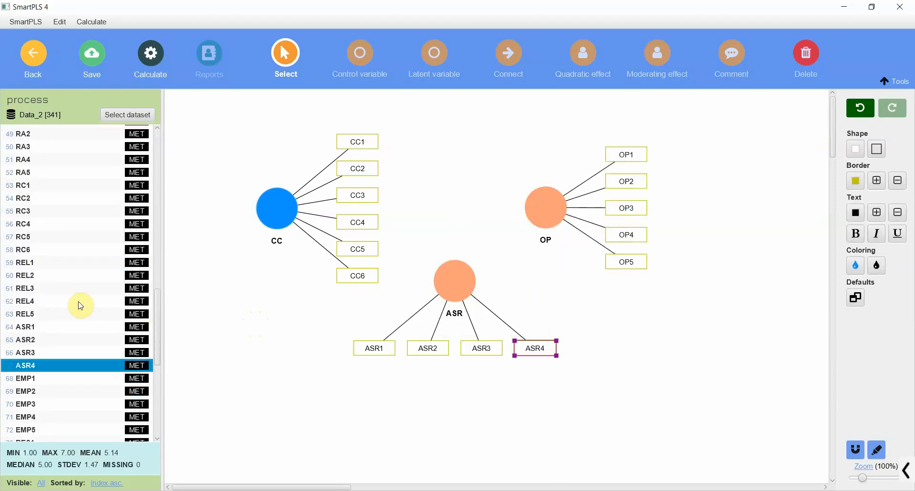
Add a latent variable named RA below CC using indicators RA1 to RA5.
scroll(45, 232, up, 1)
click(45, 181)
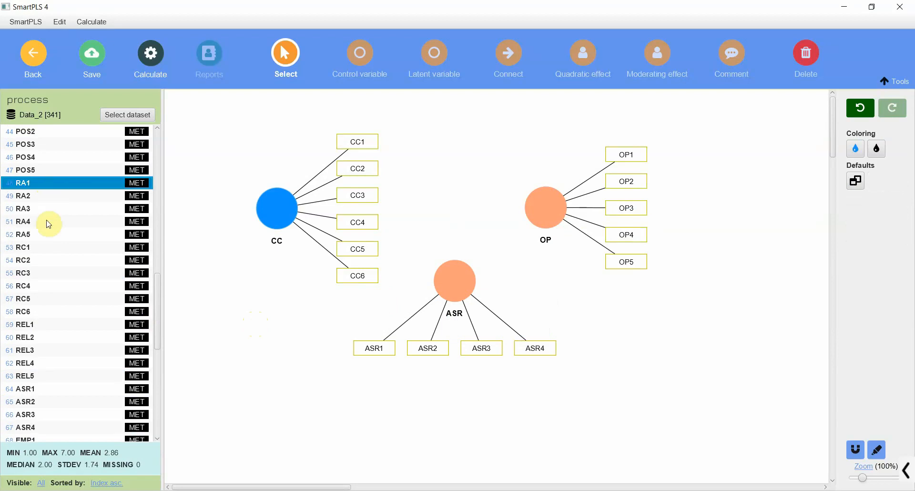
shift+click(43, 233)
drag(251, 270, 271, 307)
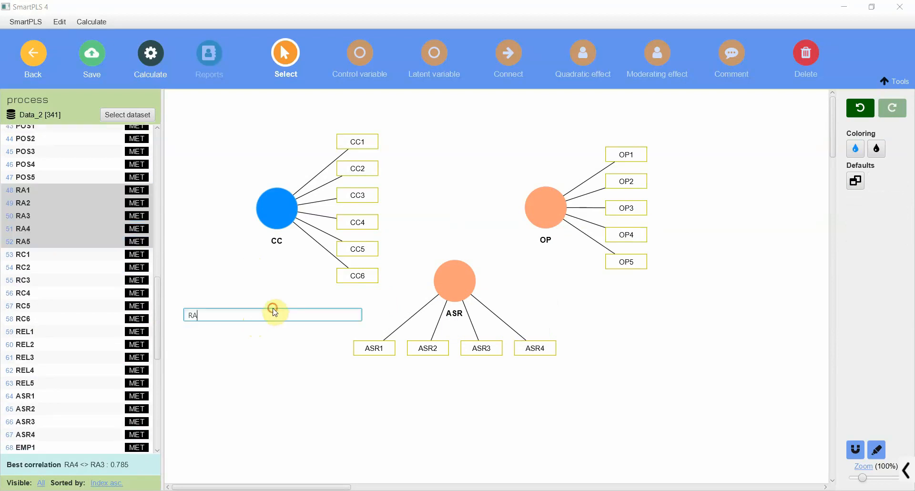
text(RA)
key(Return)
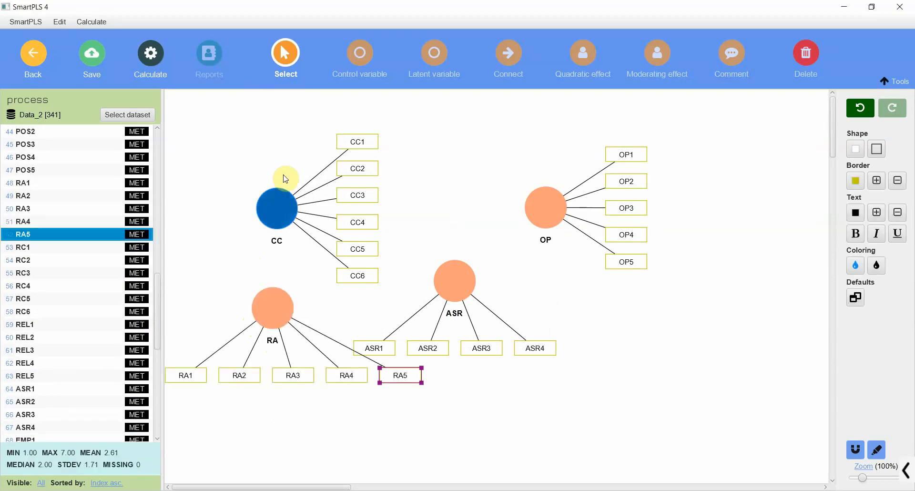
Return to the workspace and reopen the process model.
click(283, 210)
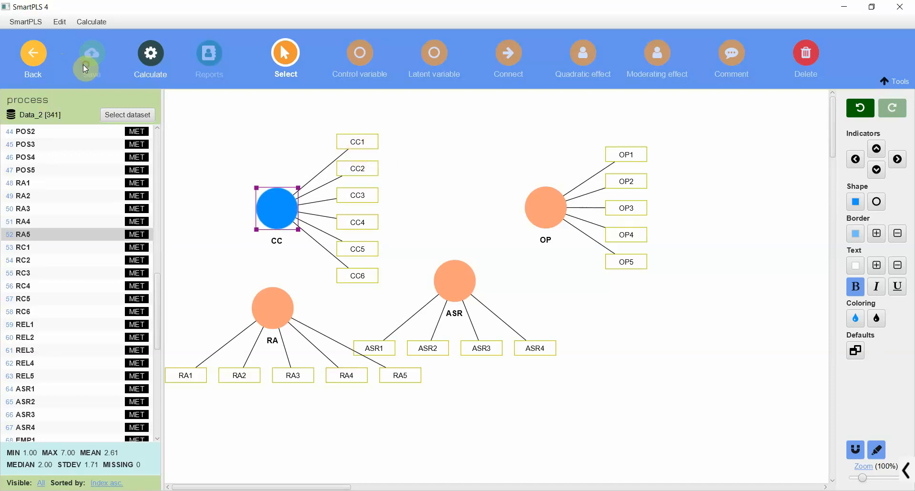
click(21, 56)
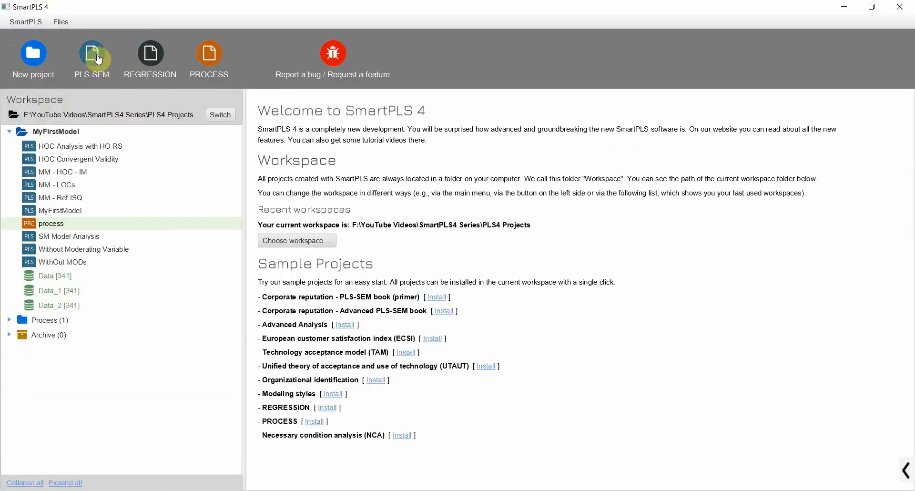
double_click(99, 224)
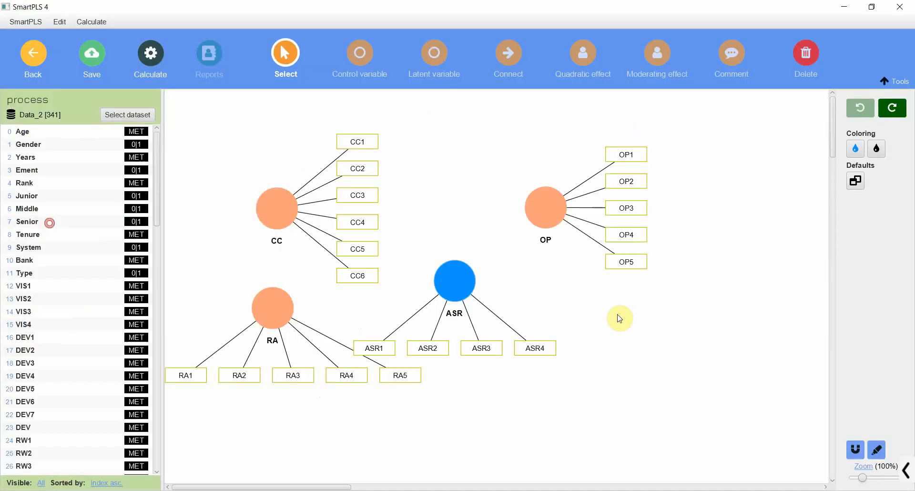
Hide the indicators of all four latent variables in the model.
key(ctrl+a)
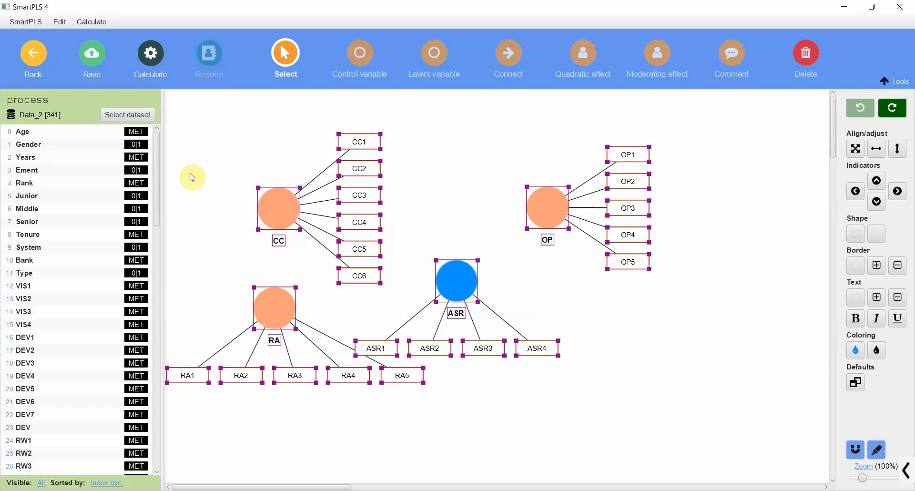
key(ctrl+h)
click(556, 278)
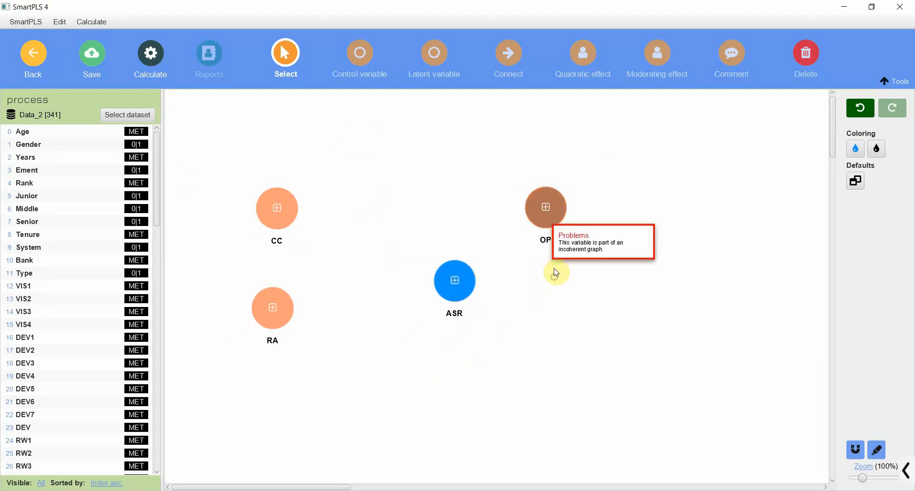
Rearrange the constructs with RA and ASR in the upper row and CC and OP in the lower row.
drag(541, 202, 671, 247)
drag(279, 211, 349, 267)
drag(455, 291, 504, 159)
drag(264, 314, 364, 158)
Connect CC to OP, CC to ASR, and ASR to OP.
click(508, 53)
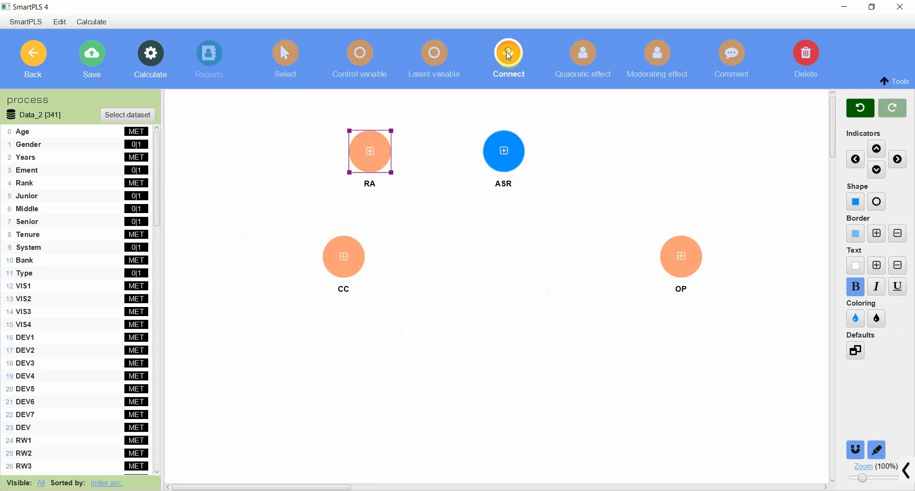
drag(347, 264, 672, 263)
drag(355, 261, 669, 265)
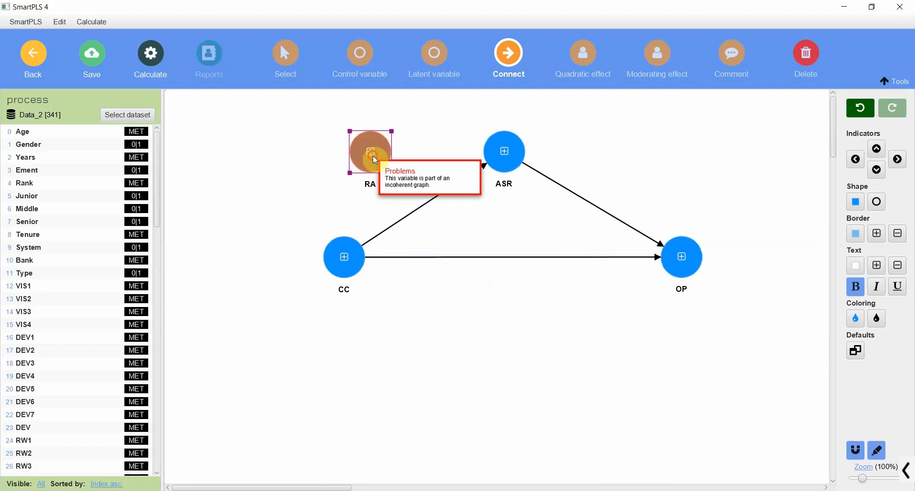
Connect RA to the path from CC to ASR as its moderator.
drag(374, 147, 422, 205)
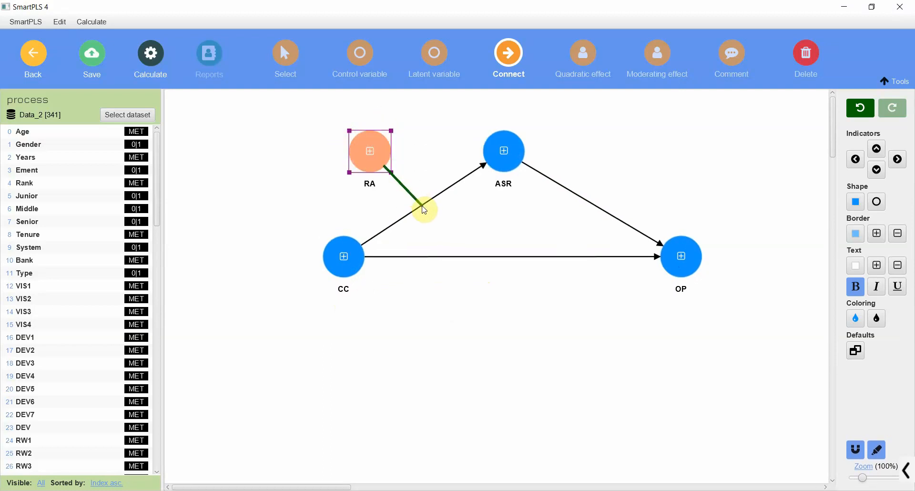
drag(430, 204, 448, 207)
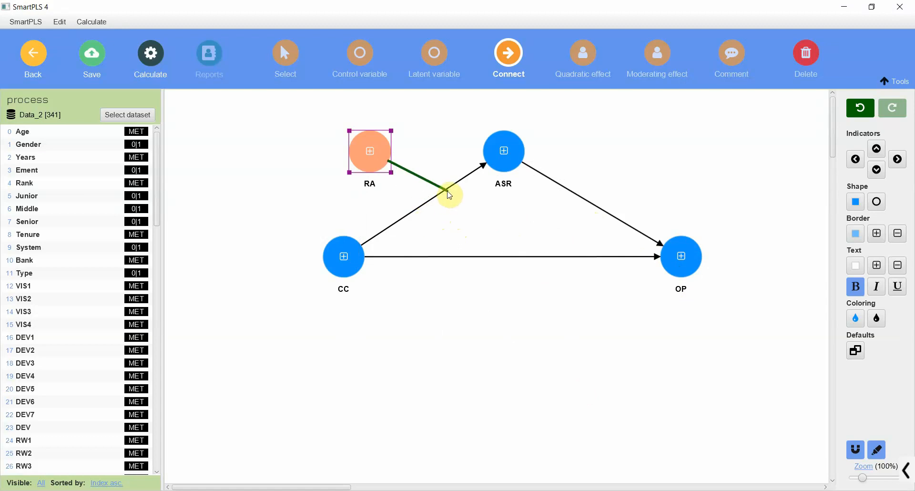
click(448, 191)
key(ctrl+z)
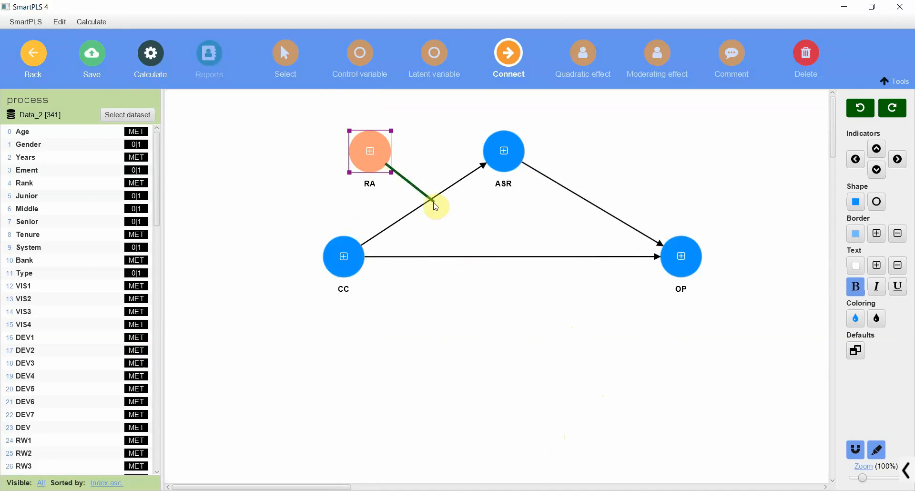
click(436, 205)
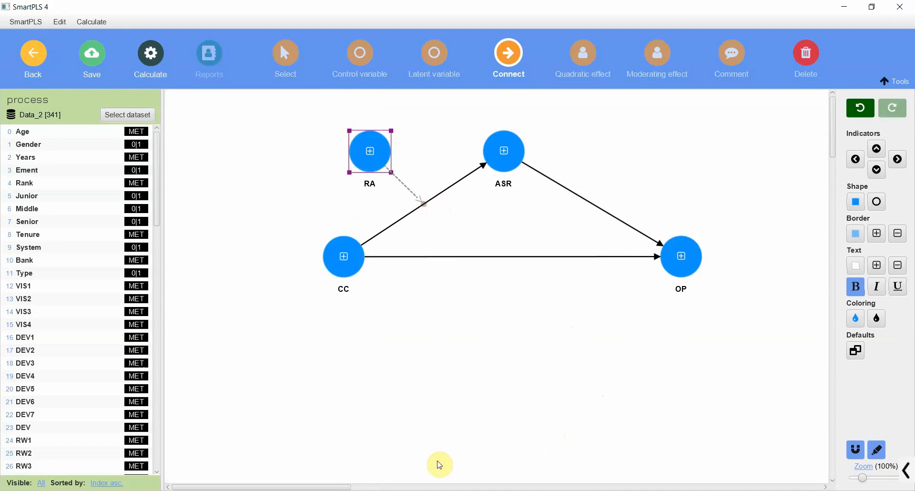
Open the bootstrapping setup, keep 500 subsamples, and set the test type to one tailed.
click(150, 55)
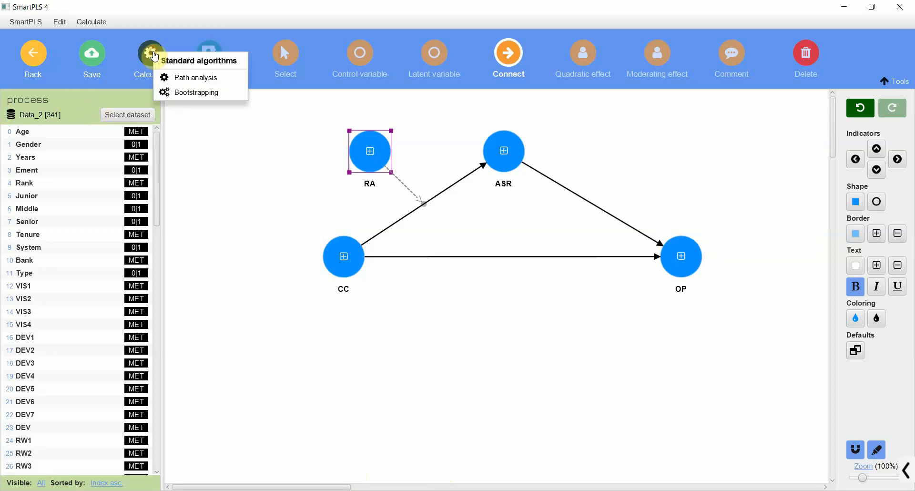
click(176, 91)
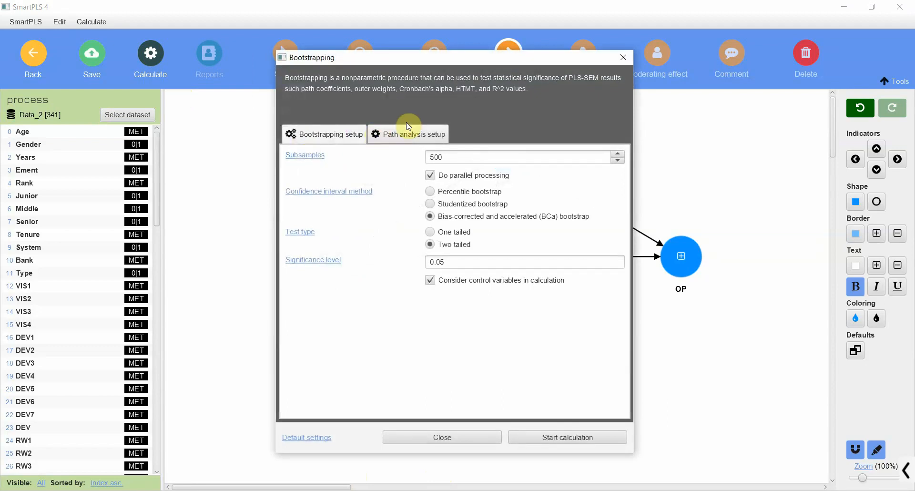
click(463, 153)
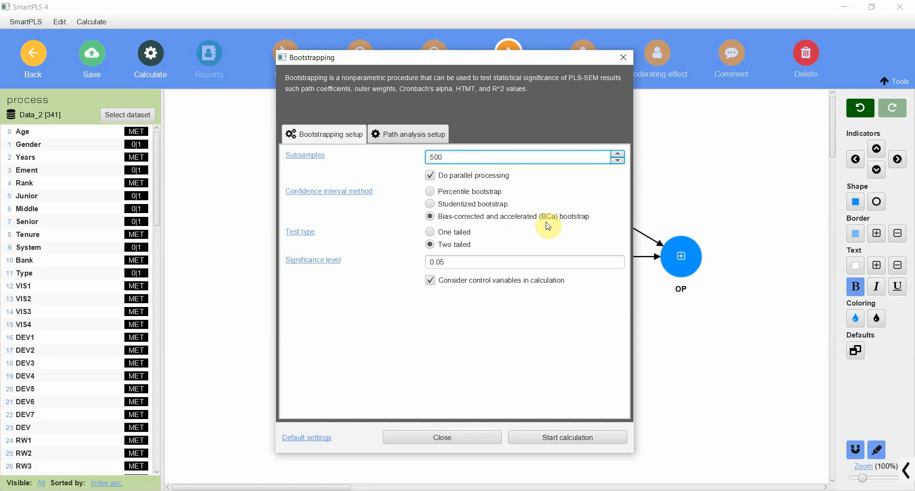
click(431, 232)
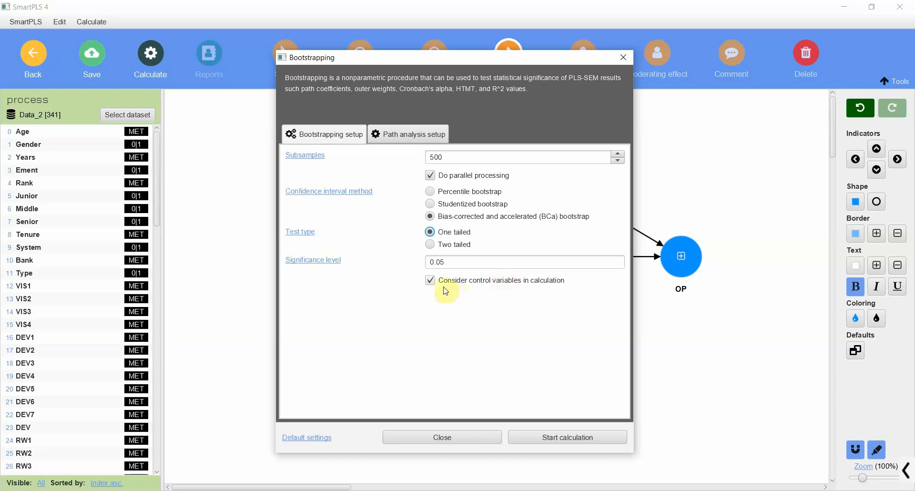
Keep the path analysis data metric as Unstandardized and start the bootstrapping calculation.
click(402, 135)
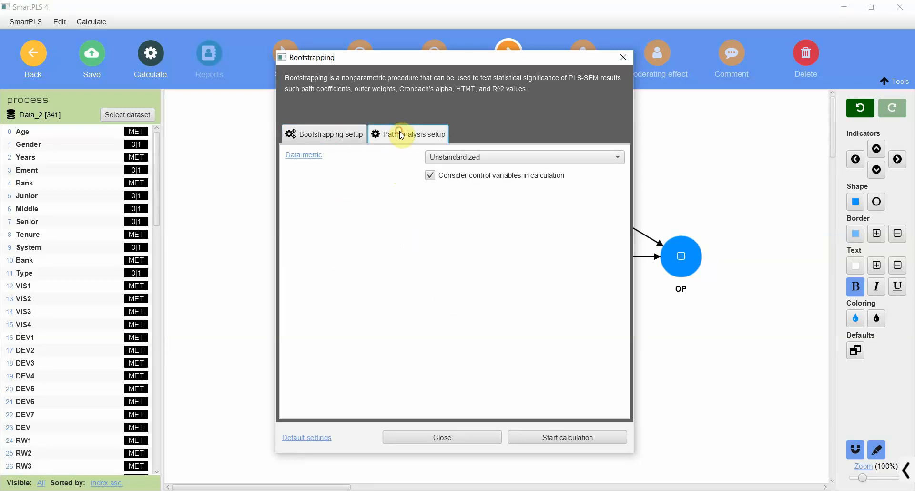
click(479, 154)
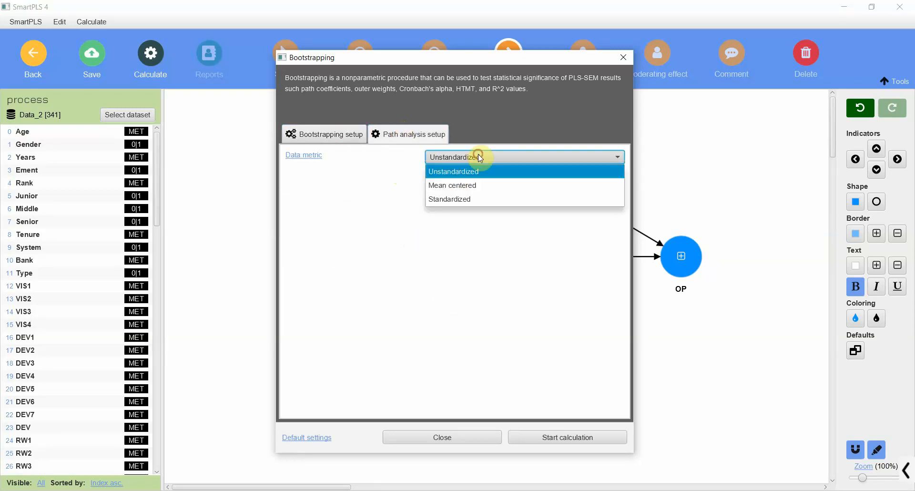
click(477, 171)
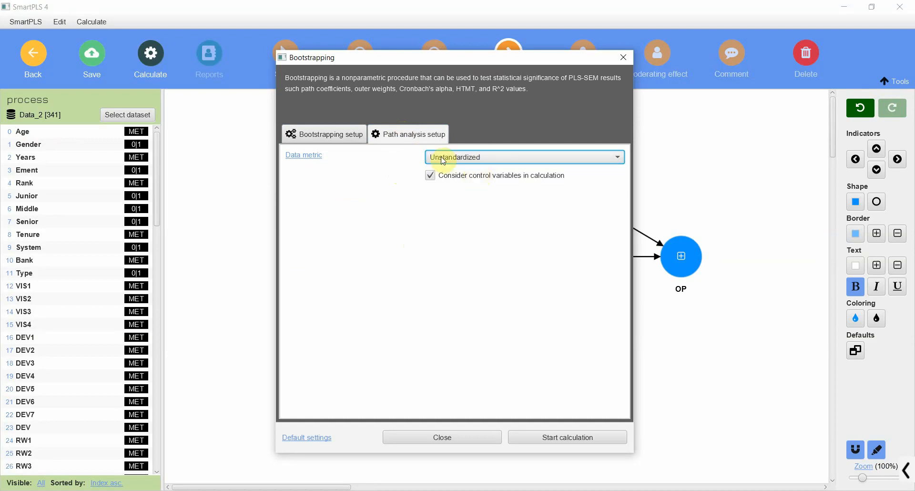
click(579, 436)
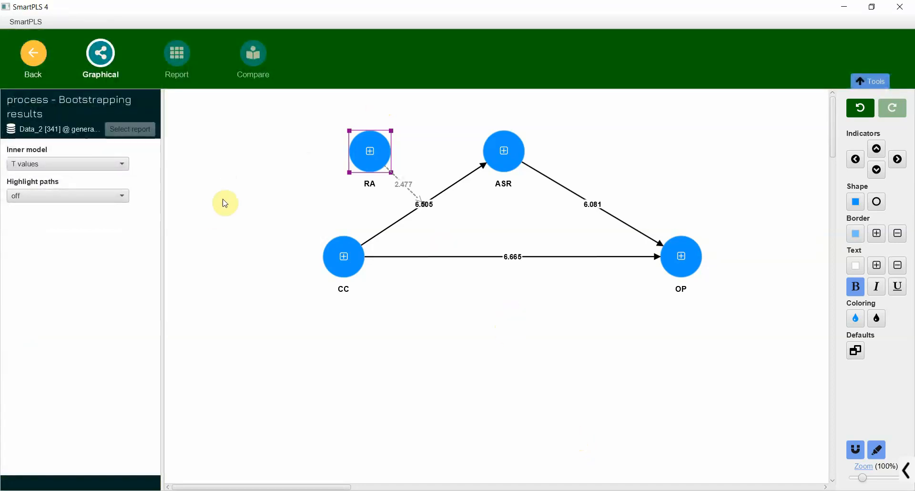
Shift RA and CC outward in the graphical results to space out the moderation path.
drag(351, 154, 284, 144)
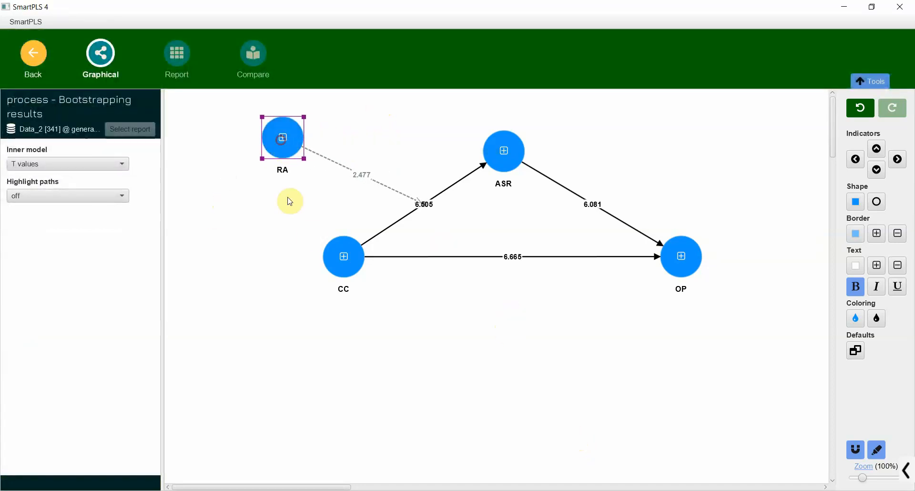
mouse_move(334, 255)
mouse_down()
mouse_move(325, 307)
mouse_move(285, 246)
mouse_move(313, 241)
mouse_move(322, 264)
mouse_move(320, 257)
mouse_up()
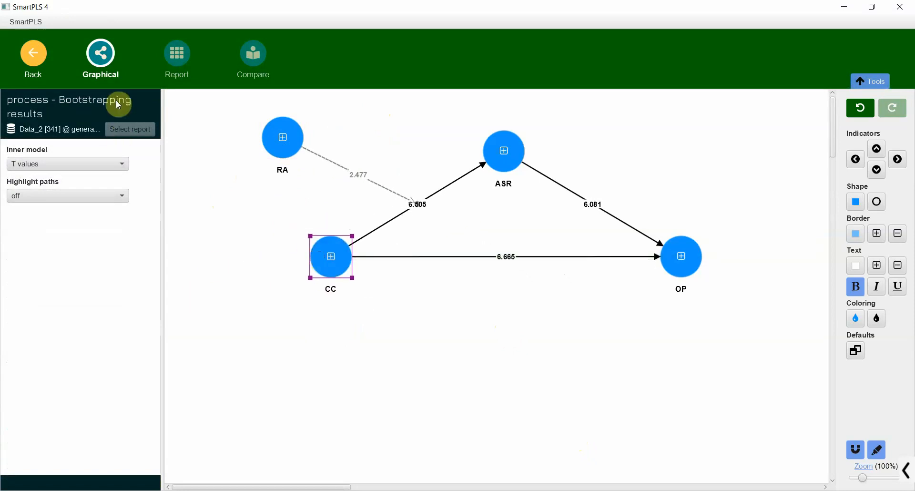
Open the bootstrapping report and examine the path coefficients and the specific indirect effects.
click(175, 57)
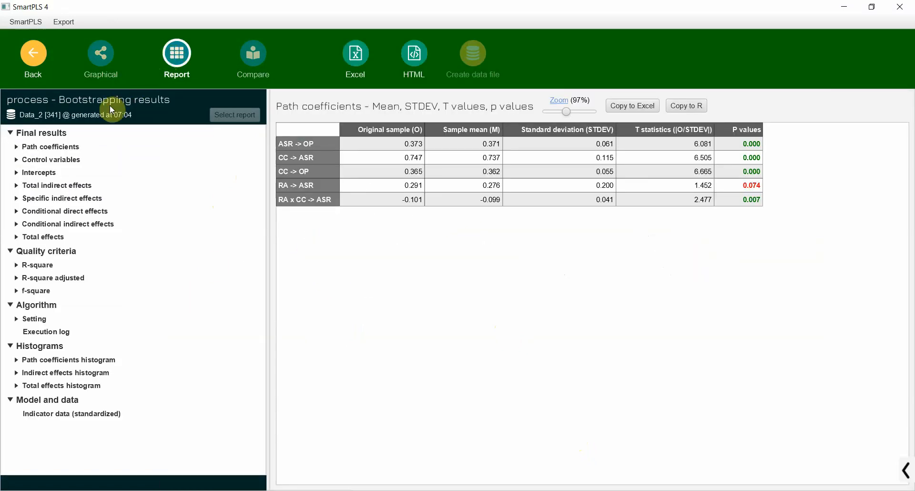
click(65, 147)
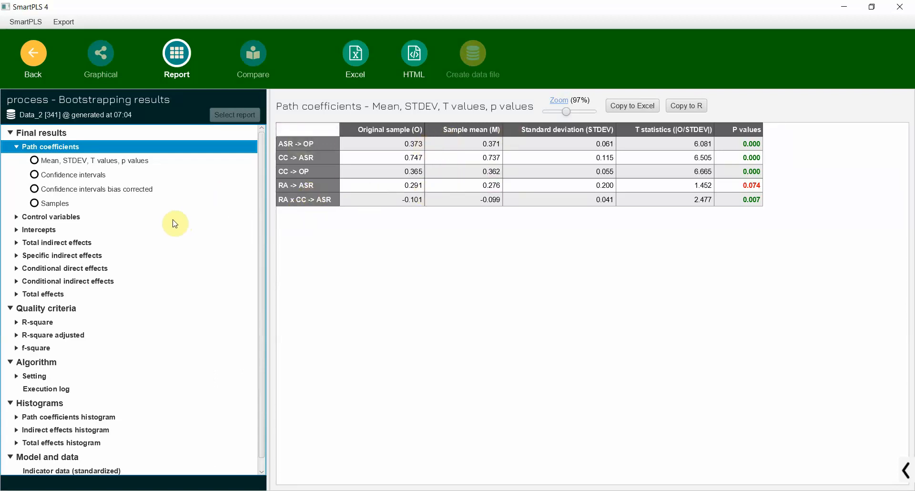
click(50, 257)
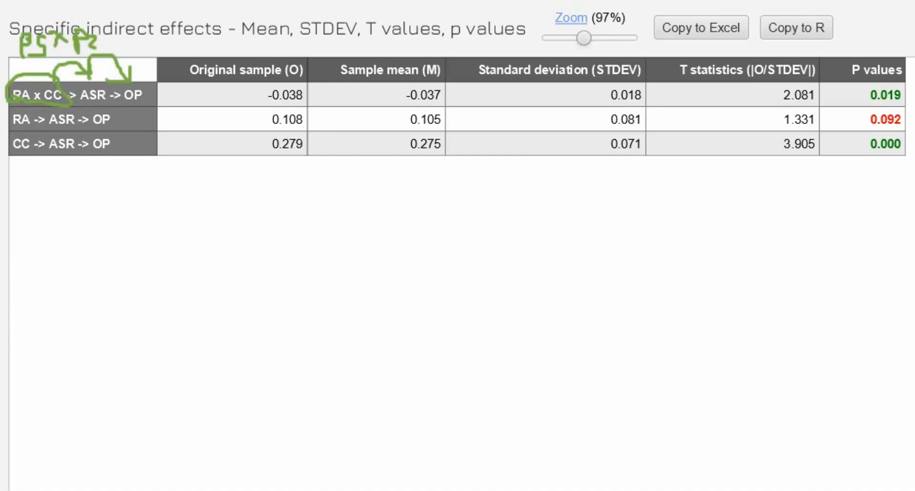
Switch to the document with the CoMe Model A figure to check paths p2 and p5, and return to SmartPLS.
key(alt+Tab)
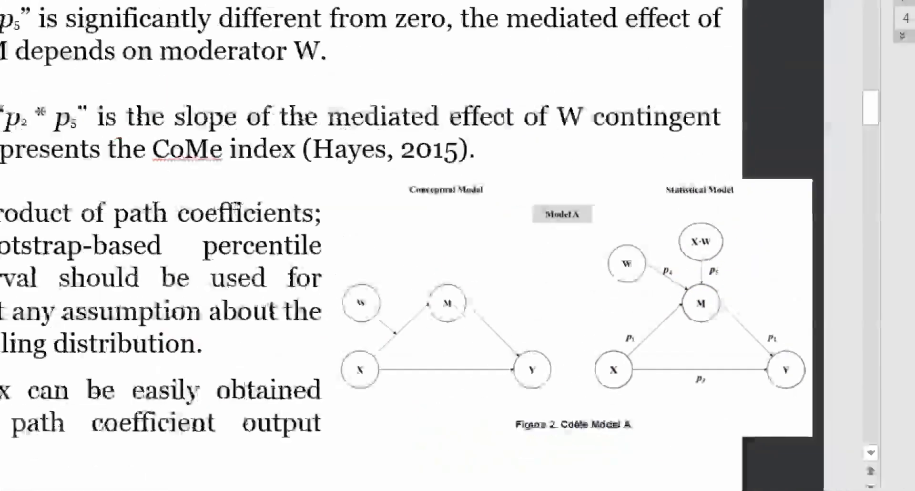
key(alt+Tab)
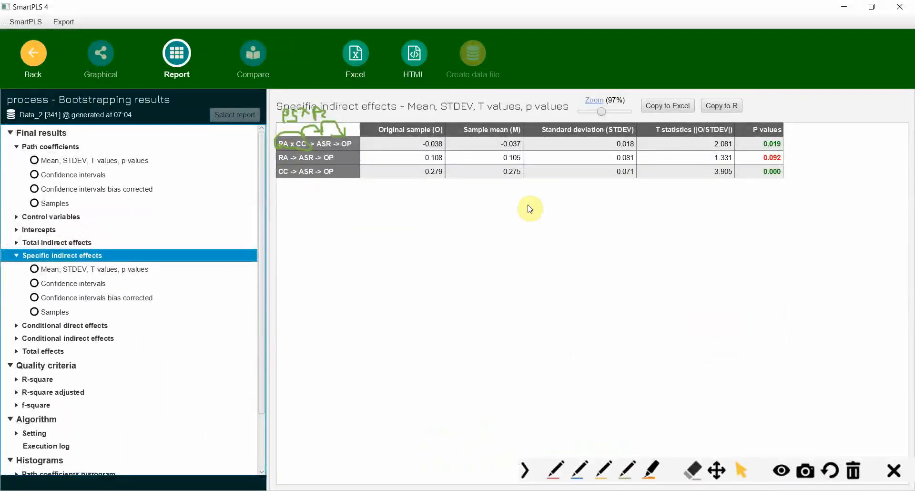
Underline RA x CC -> ASR in yellow on the first specific indirect effect, circle its P value in green, and stop annotating.
click(603, 470)
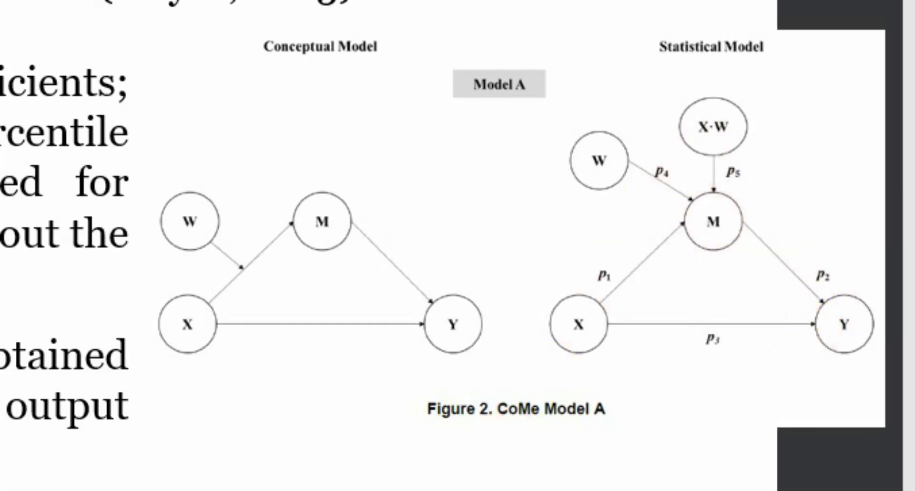
mouse_move(566, 490)
click(566, 453)
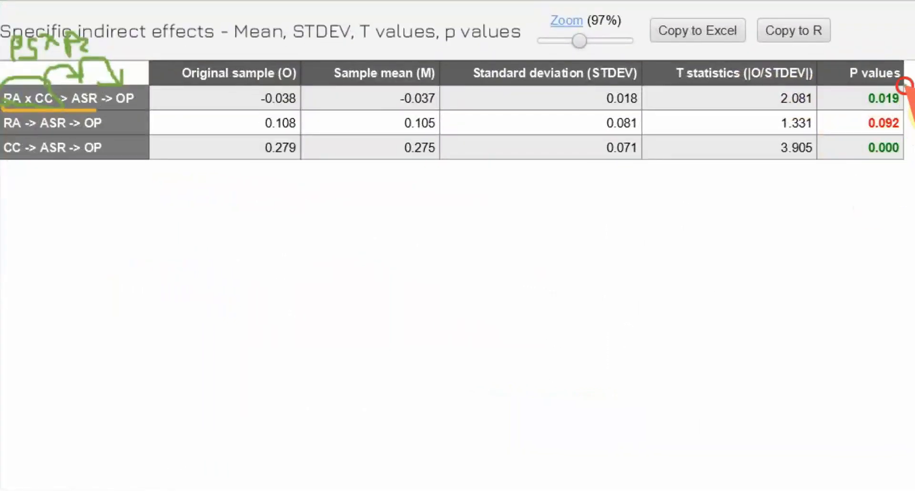
drag(902, 86, 904, 87)
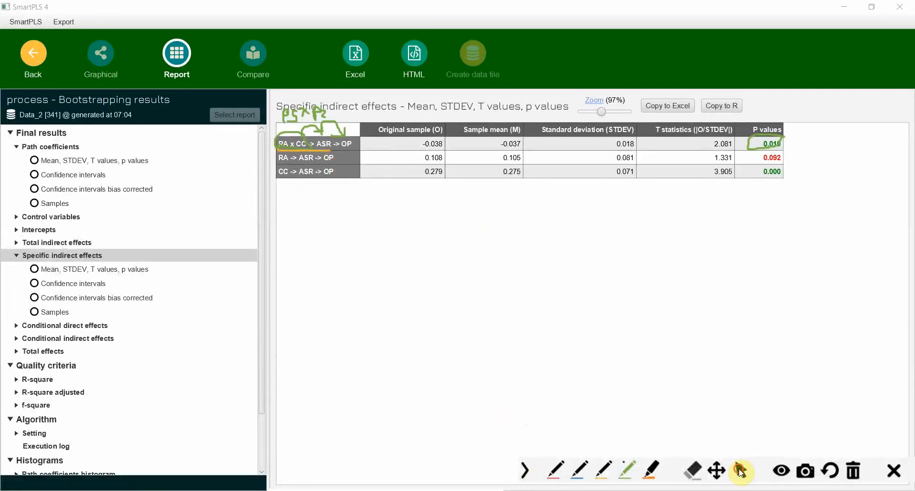
click(740, 472)
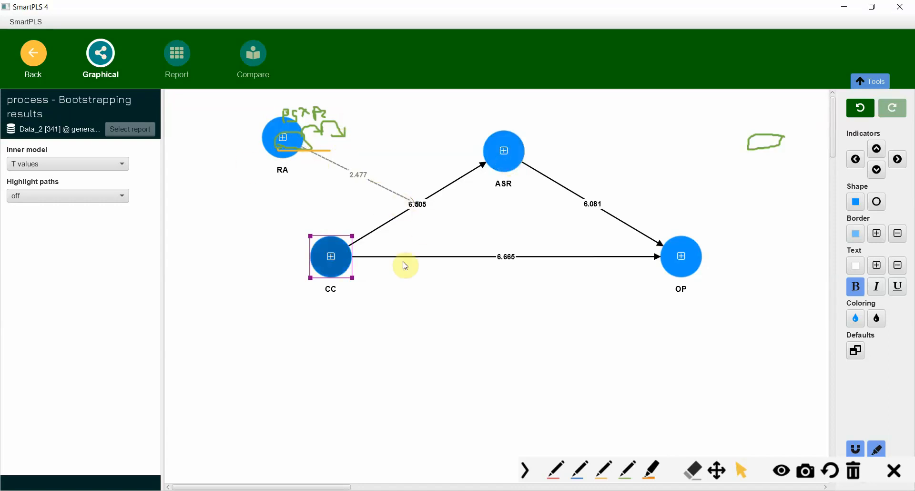
Remove the most recent annotation strokes over the graphical results and return to the specific indirect effects report.
click(831, 471)
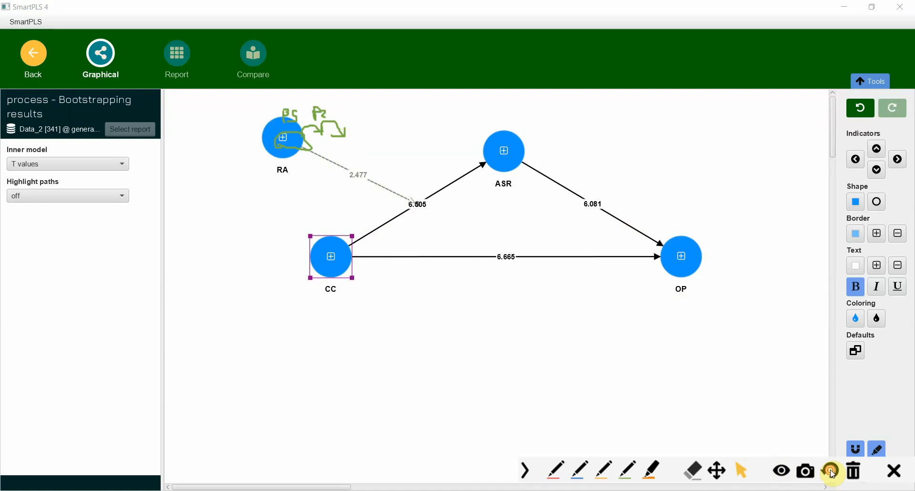
click(832, 473)
click(177, 57)
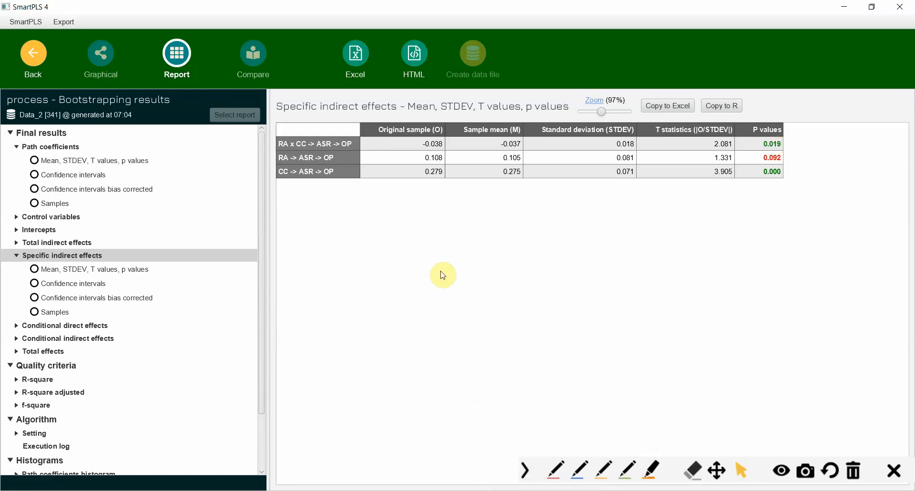
Switch to the PowerPoint slide show and reveal the Conditional Mediation Analysis points down to the index calculation, rechecking the SmartPLS report midway.
key(alt+Tab)
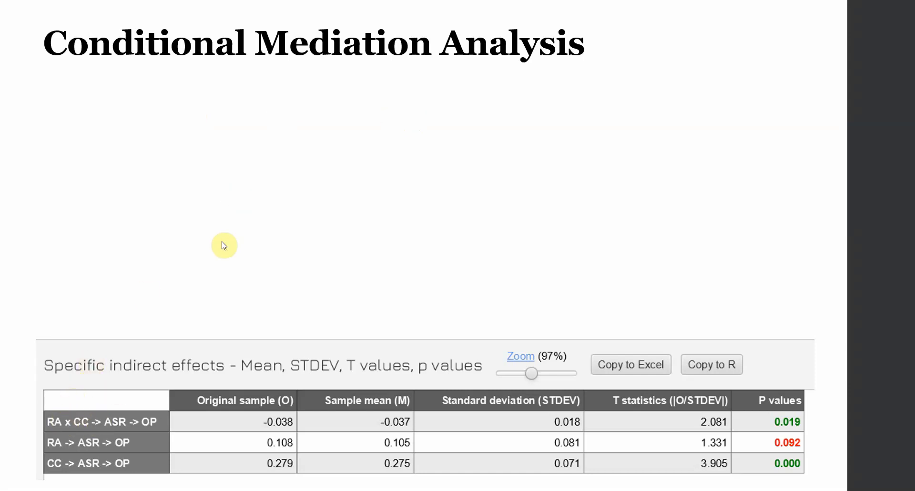
click(368, 121)
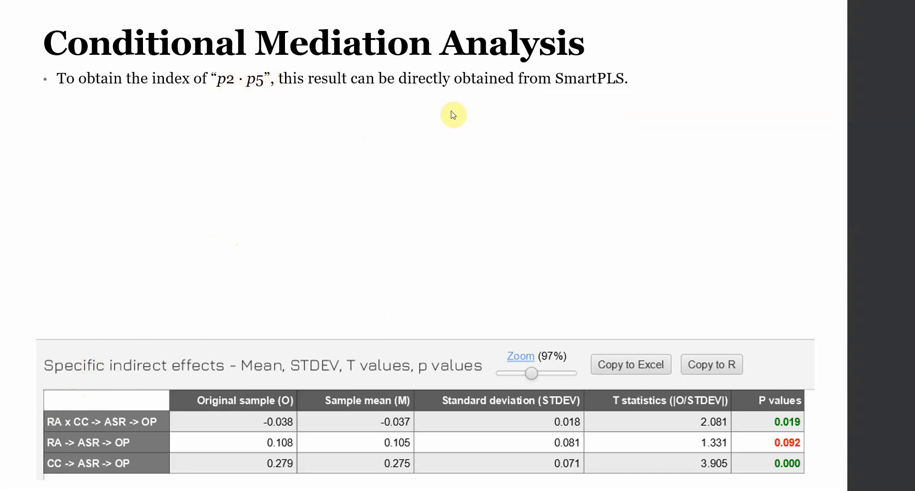
click(482, 151)
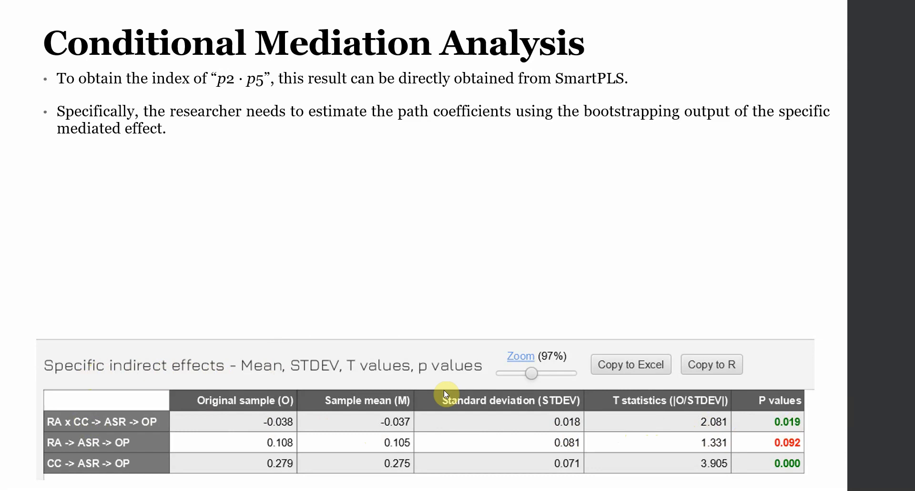
key(alt+Tab)
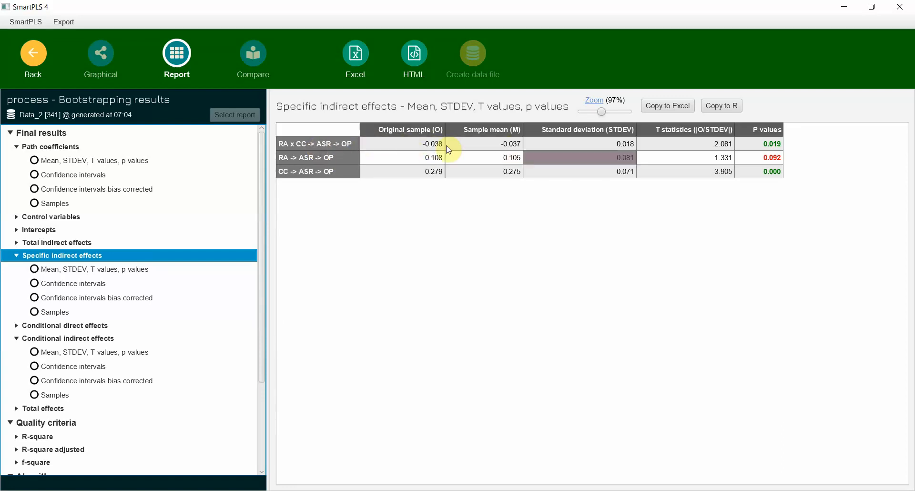
key(alt+Tab)
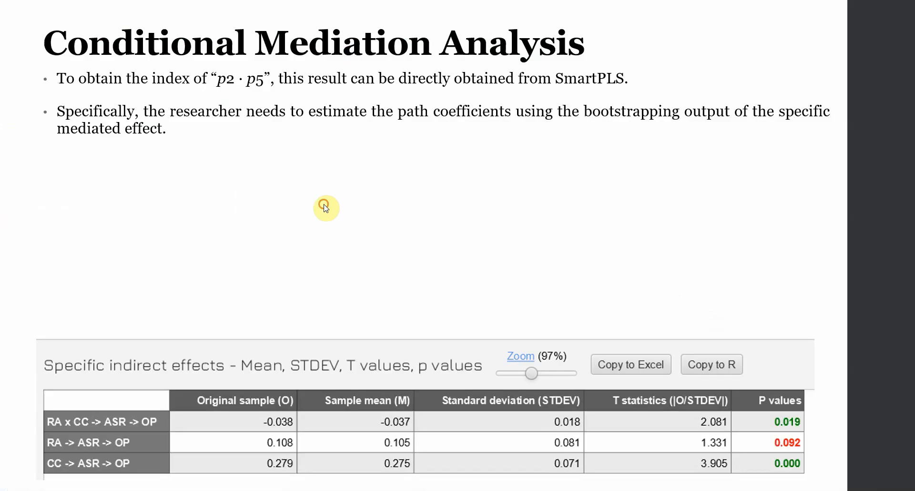
click(324, 257)
click(294, 227)
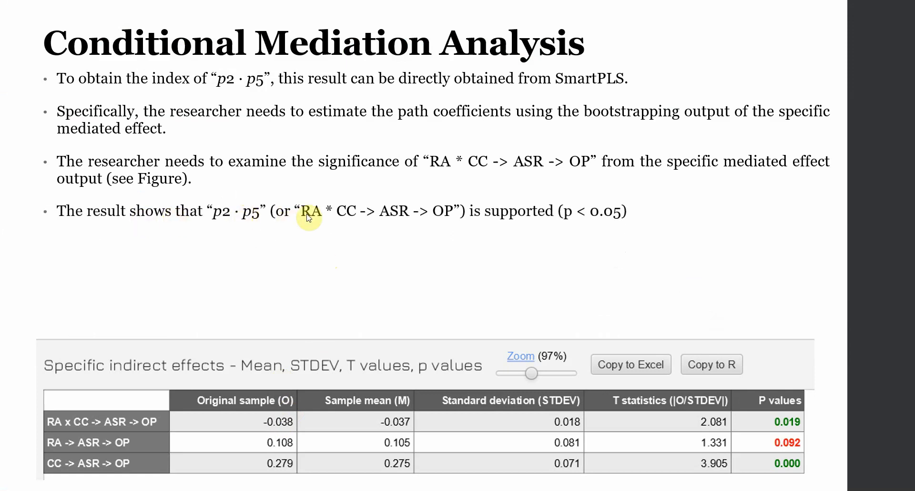
click(490, 298)
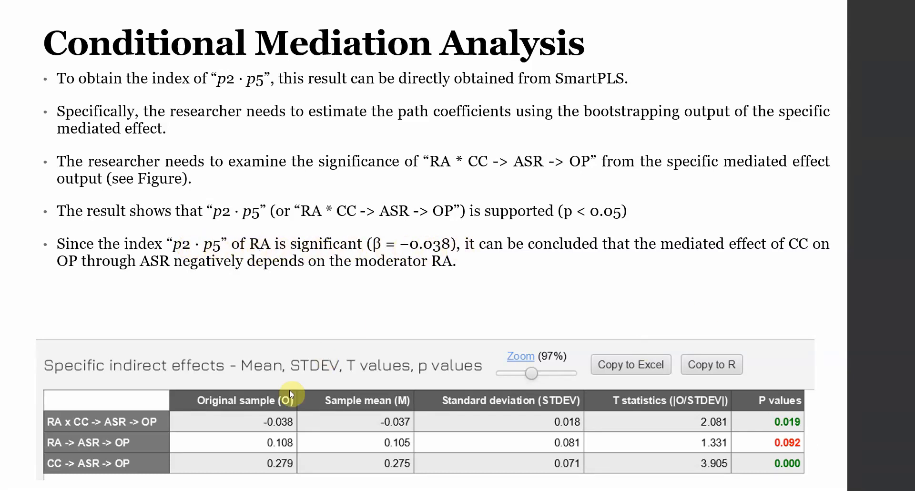
click(556, 270)
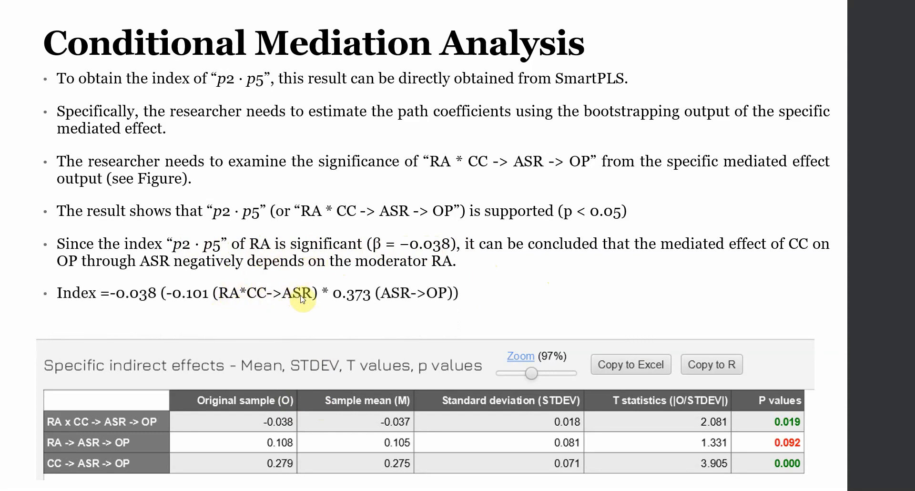
Examine the path coefficients with their means, T values and p values in SmartPLS, and return to the PowerPoint presentation.
key(alt+Tab)
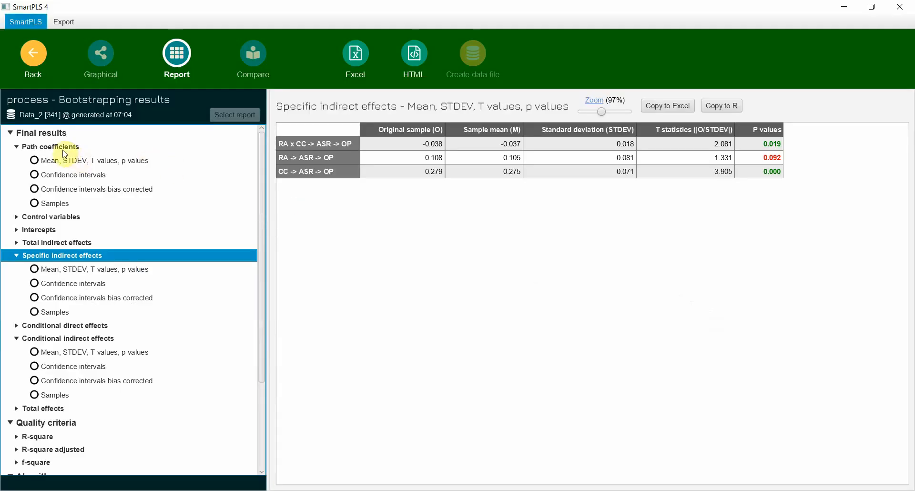
click(64, 160)
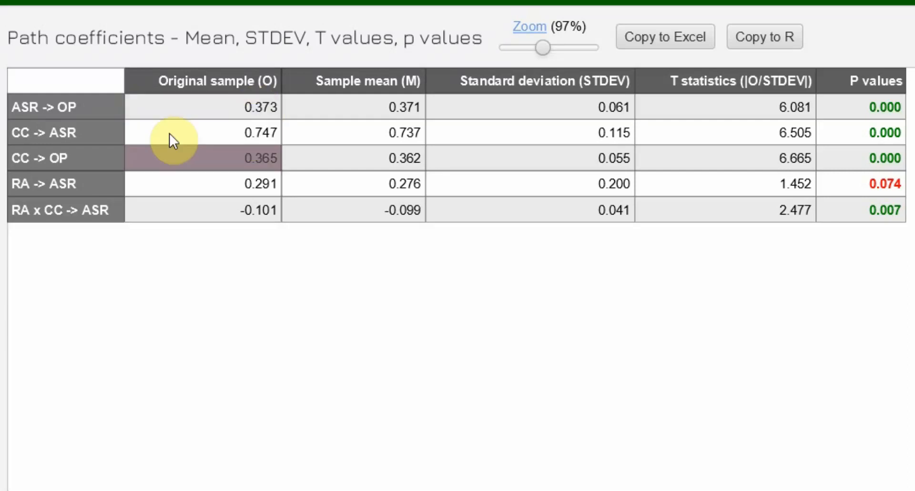
key(alt+Tab)
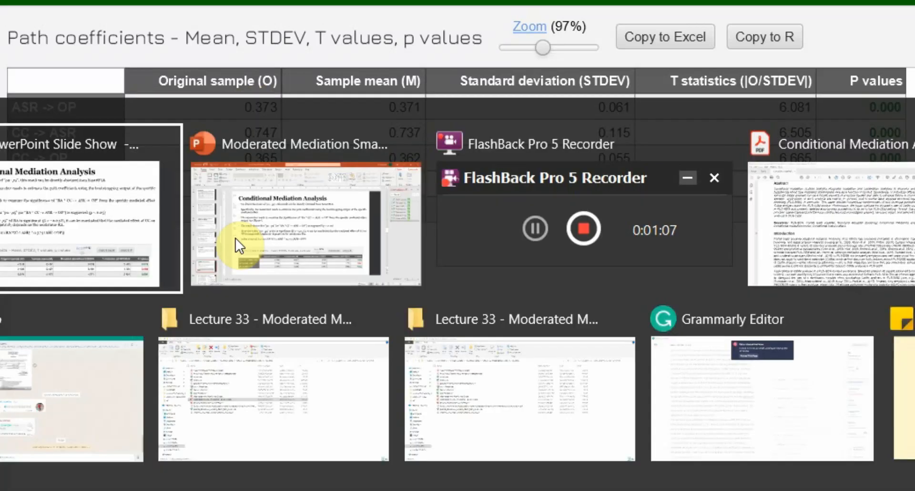
click(164, 174)
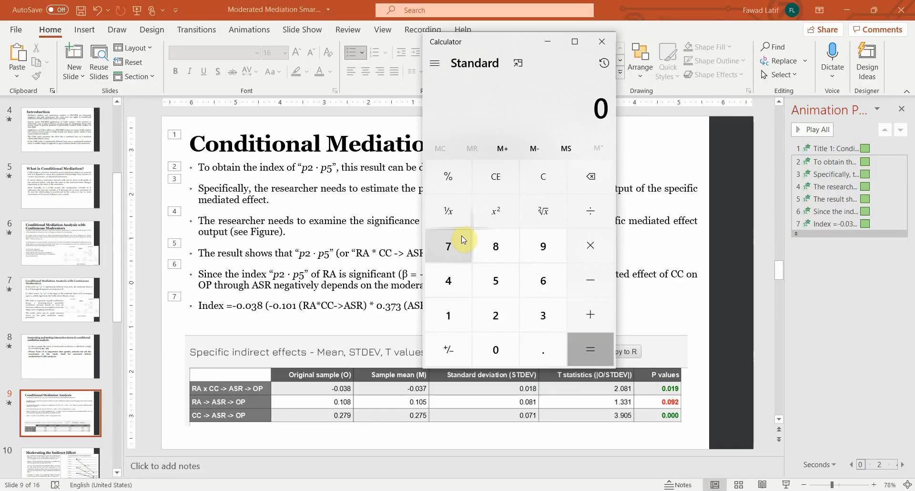
Move the Calculator clear of the slide text and enter -0.101 as the first factor of a multiplication.
drag(486, 44, 605, 51)
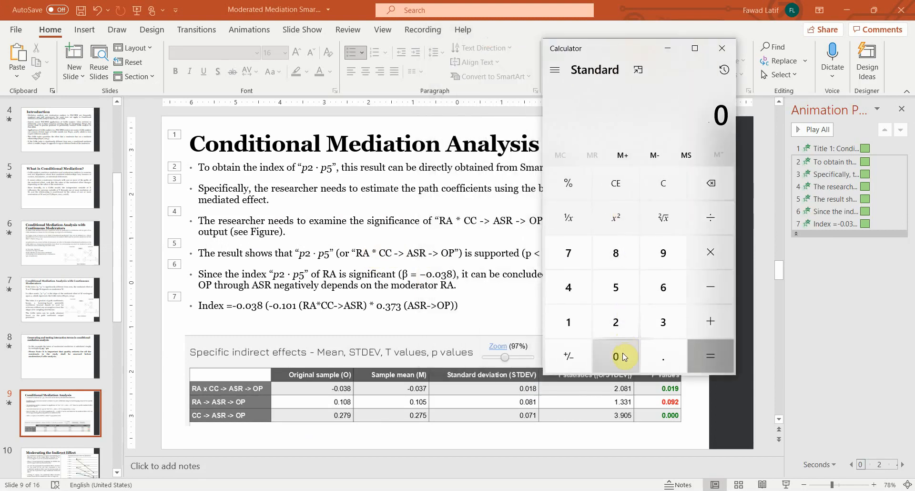
key(minus)
click(656, 355)
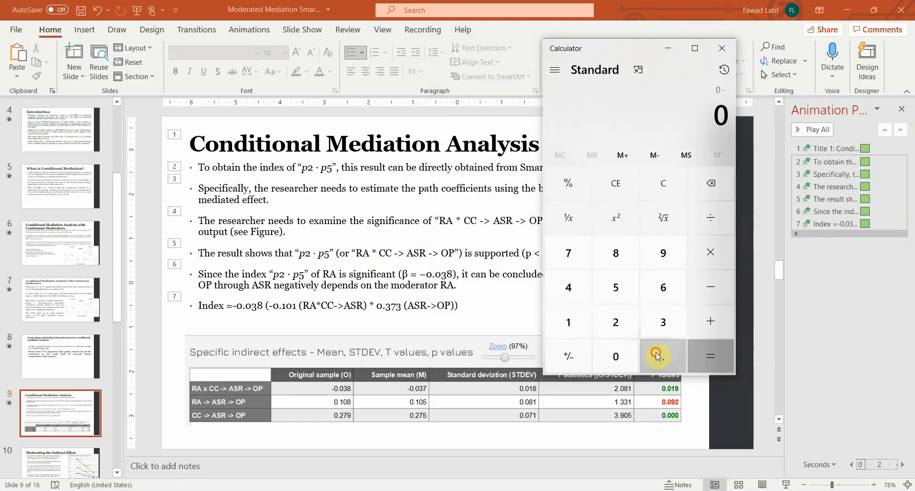
click(555, 322)
click(608, 358)
click(579, 336)
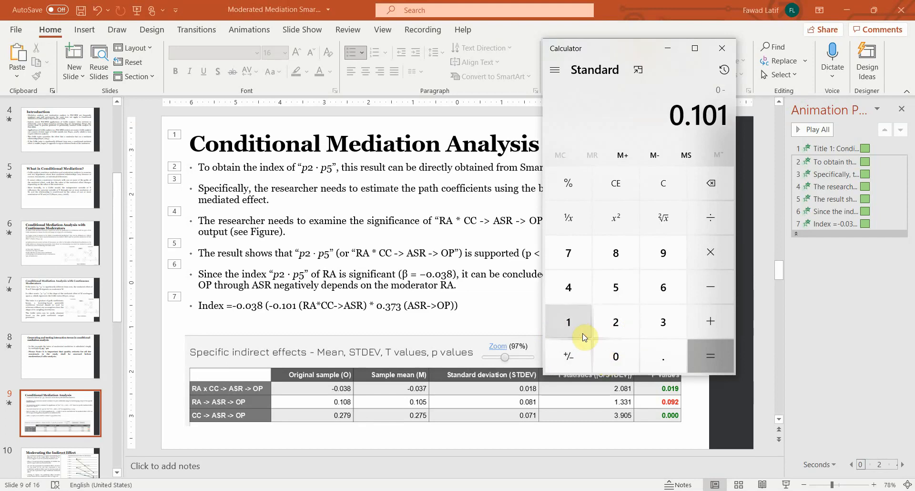
click(699, 263)
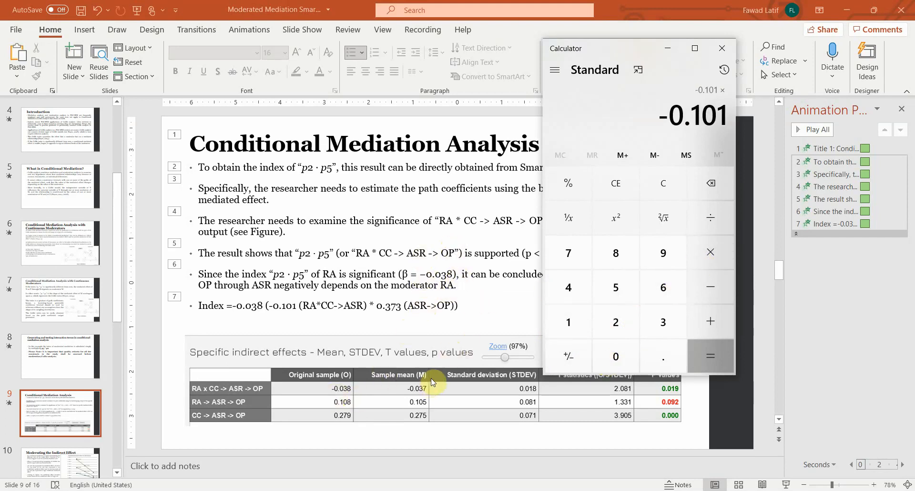
Look up the ASR -> OP path coefficient in SmartPLS and complete the Calculator multiplication with 0.373.
click(453, 490)
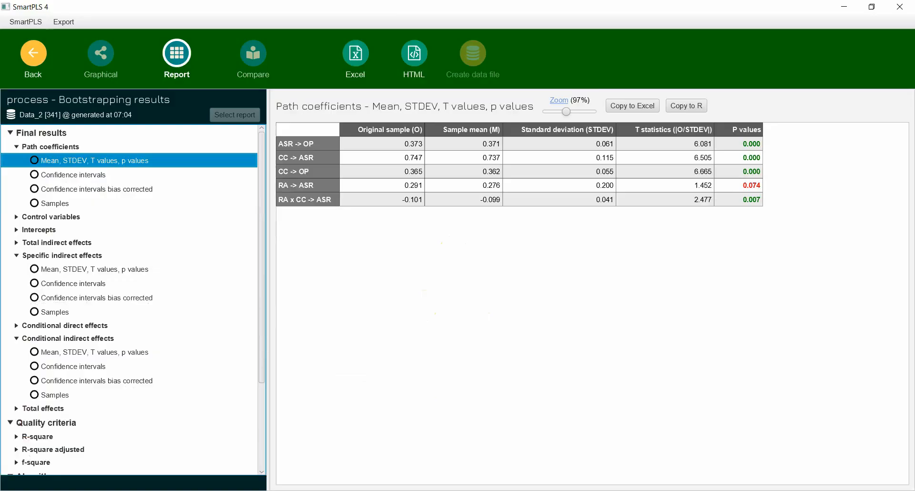
click(323, 150)
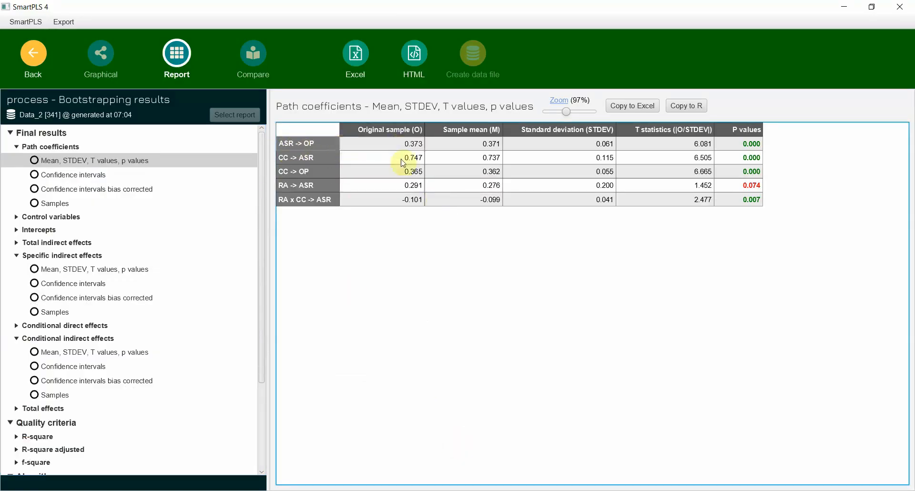
click(596, 490)
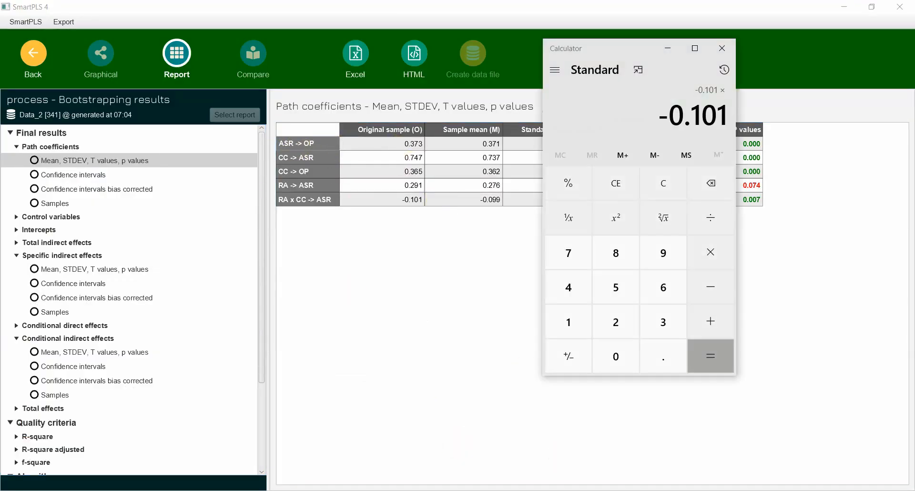
click(629, 345)
click(655, 352)
click(660, 315)
click(574, 255)
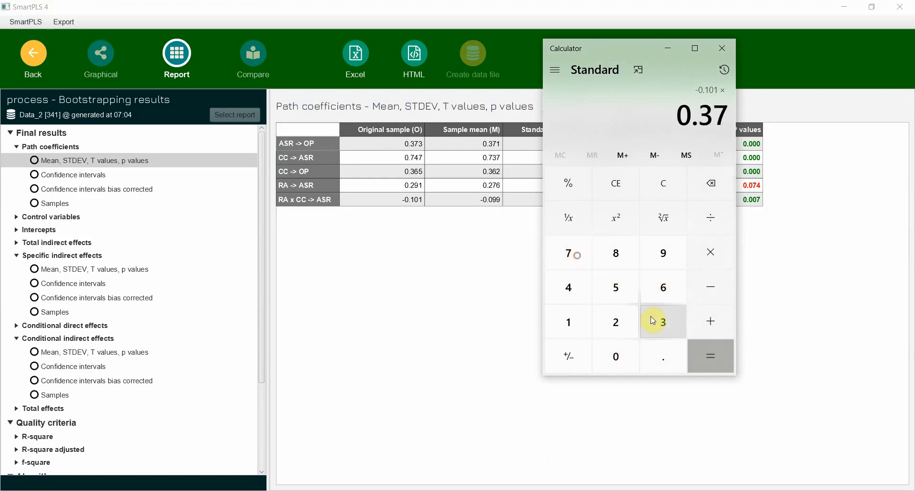
click(660, 322)
click(701, 352)
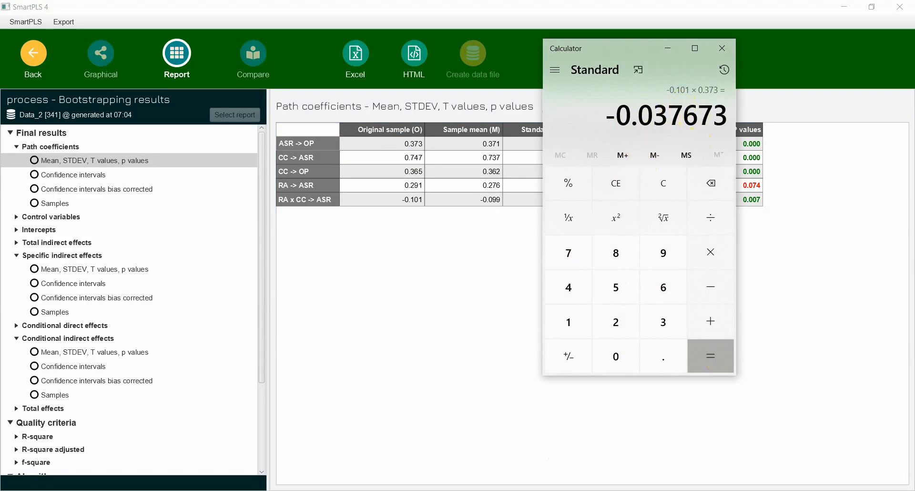
Review the specific indirect effects and examine the conditional indirect effects of CC -> ASR -> OP for RA at +1 SD, -1 SD and mean.
click(65, 268)
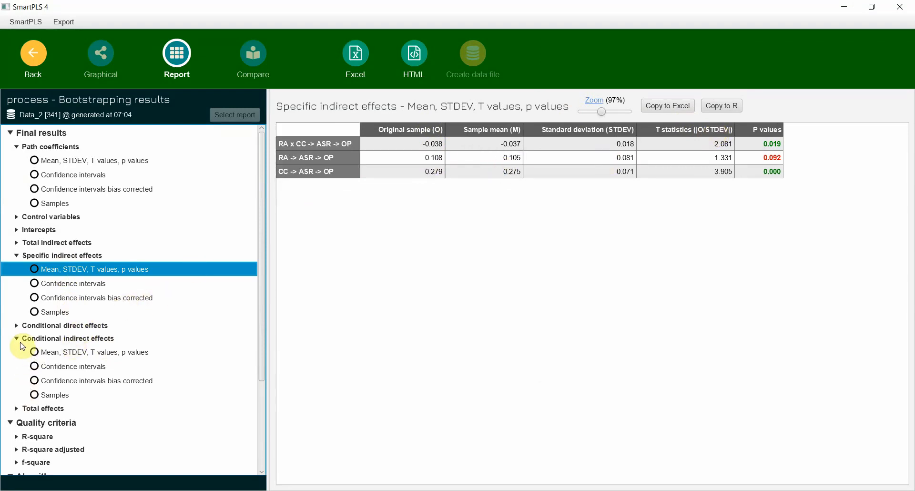
click(39, 340)
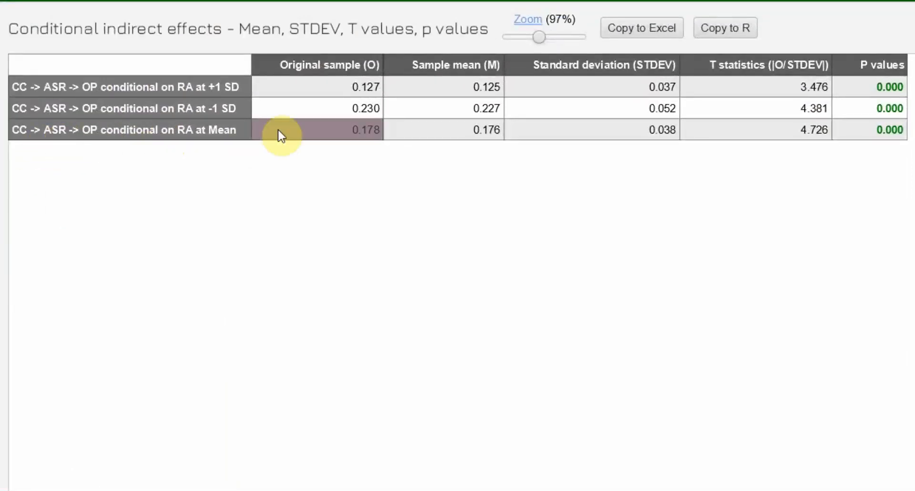
click(320, 136)
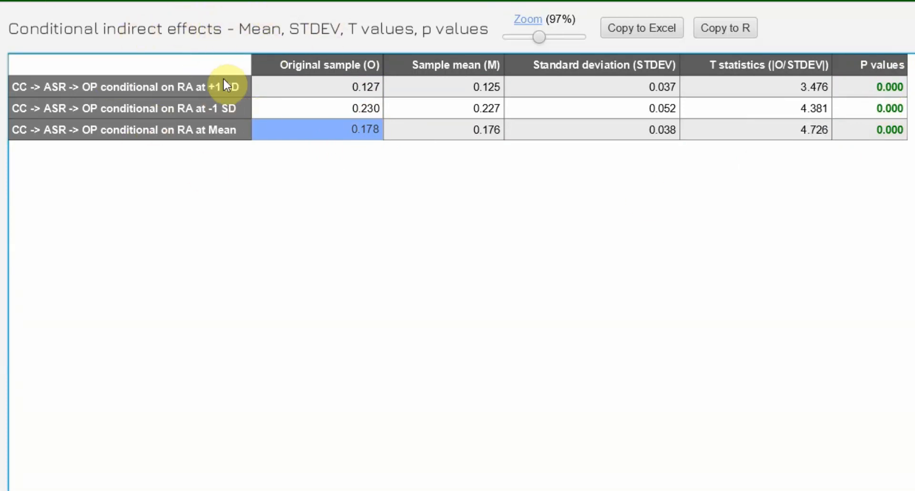
click(217, 130)
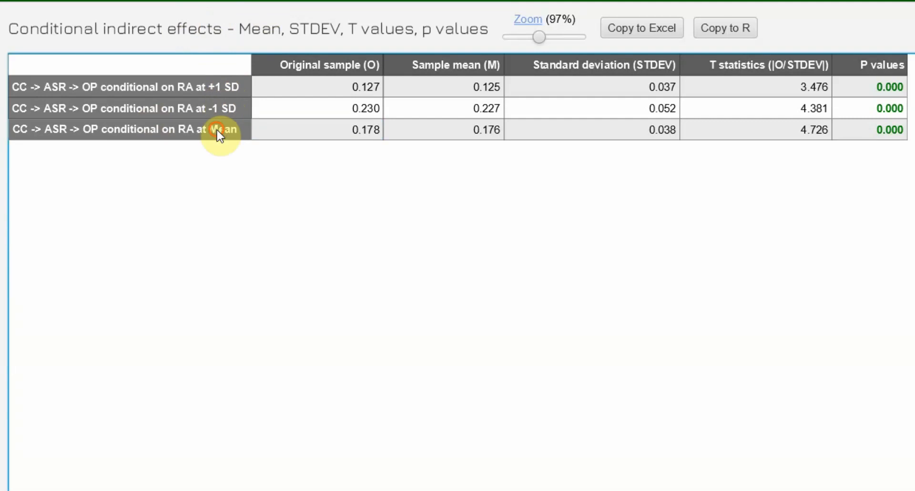
click(203, 110)
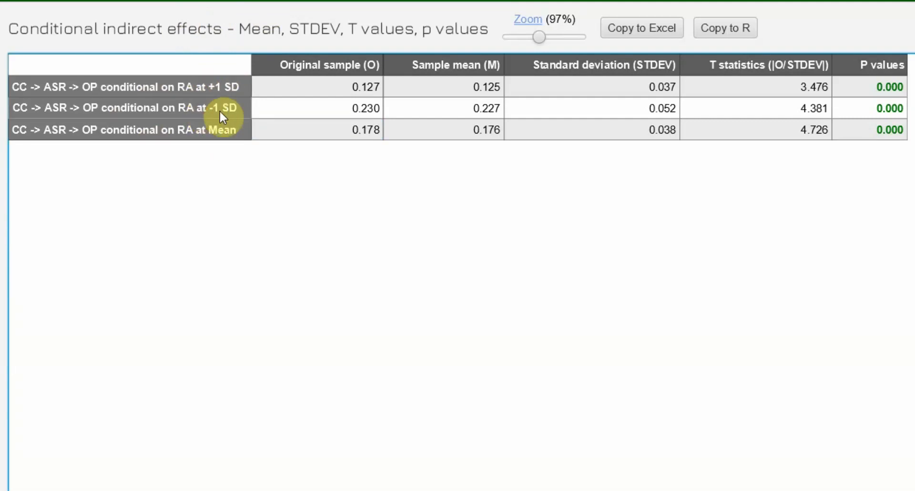